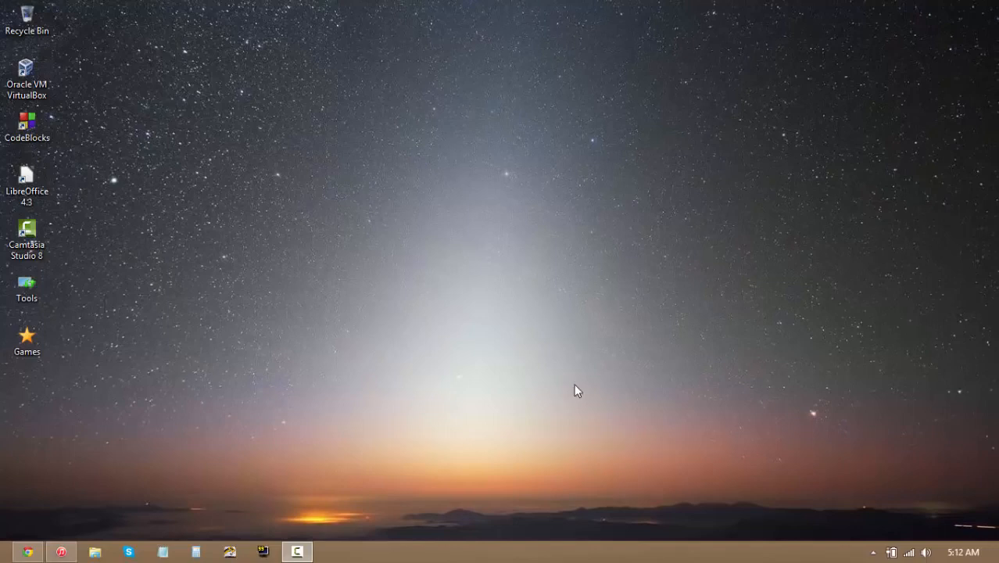
- Review the VirtualBox download pages open in the browser, on the official site and on FileHippo
left_click(27, 552)
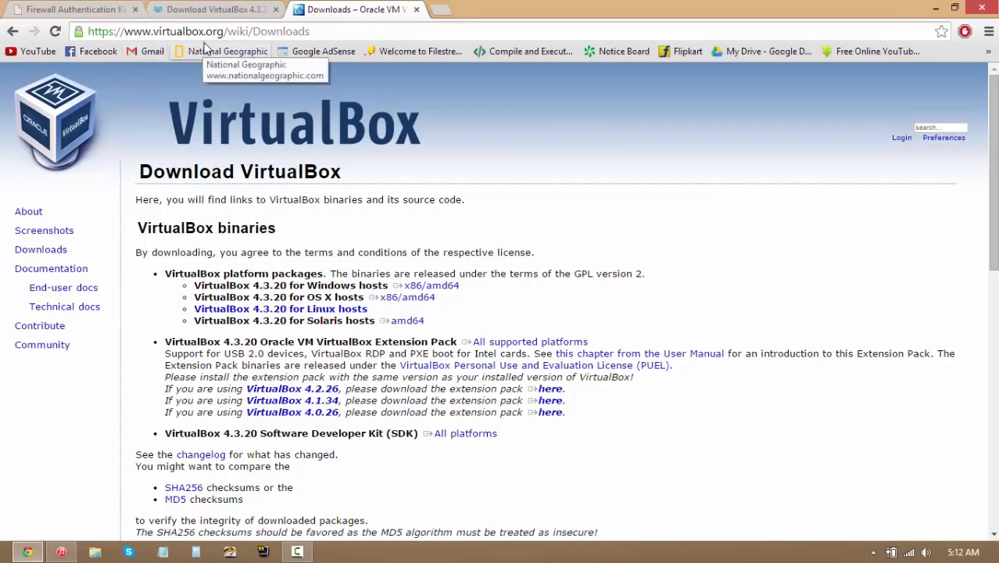
left_click(208, 7)
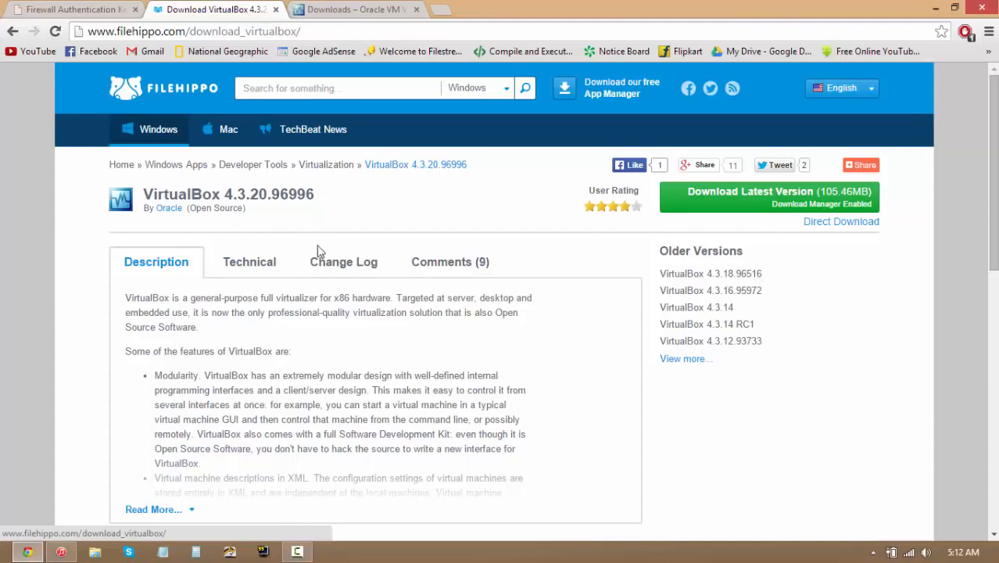
scroll(318, 250, "down", 5)
scroll(319, 237, "up", 5)
left_click(936, 8)
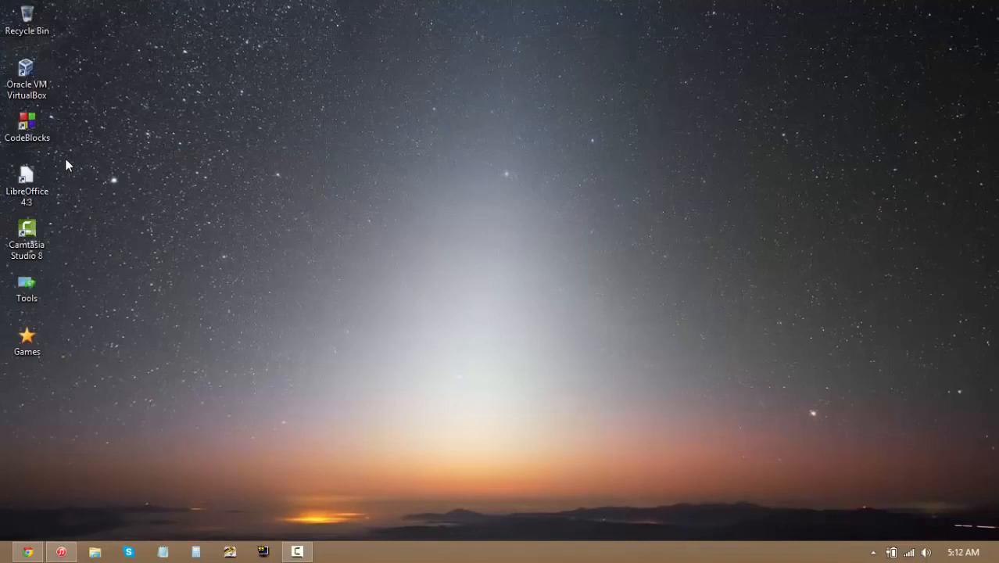
- Open Oracle VM VirtualBox and start creating a virtual machine named LabRat
double_click(39, 75)
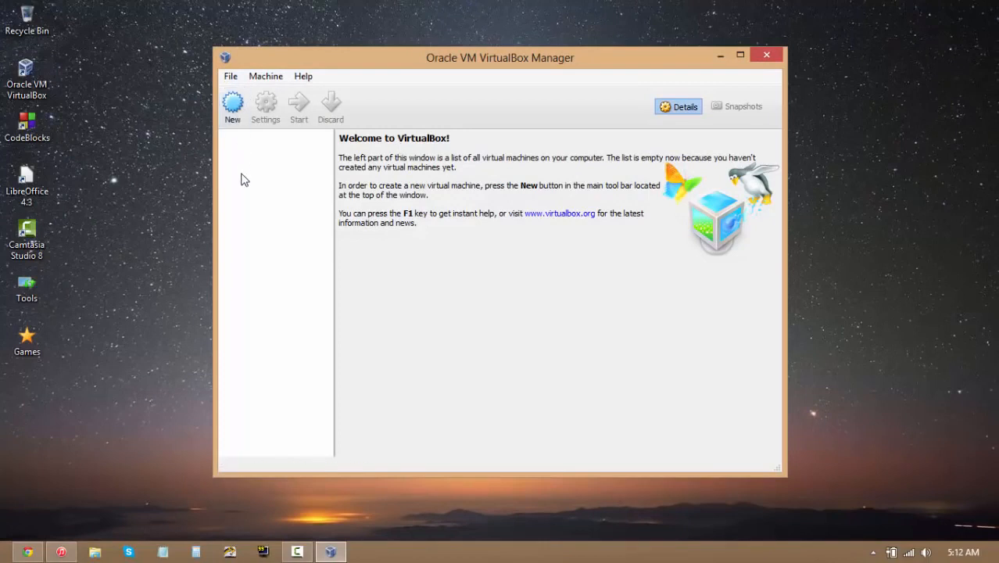
left_click(224, 117)
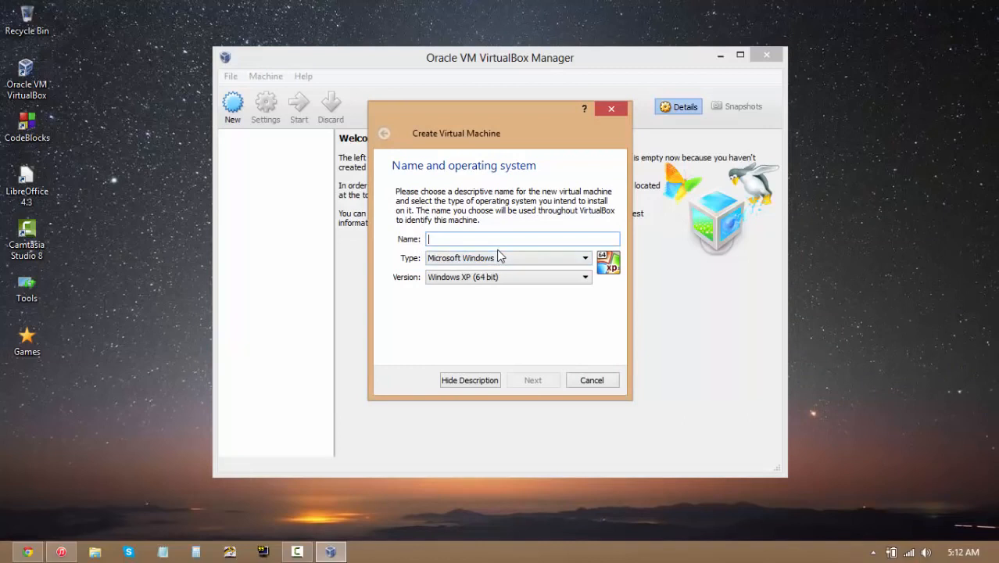
type("LabRat")
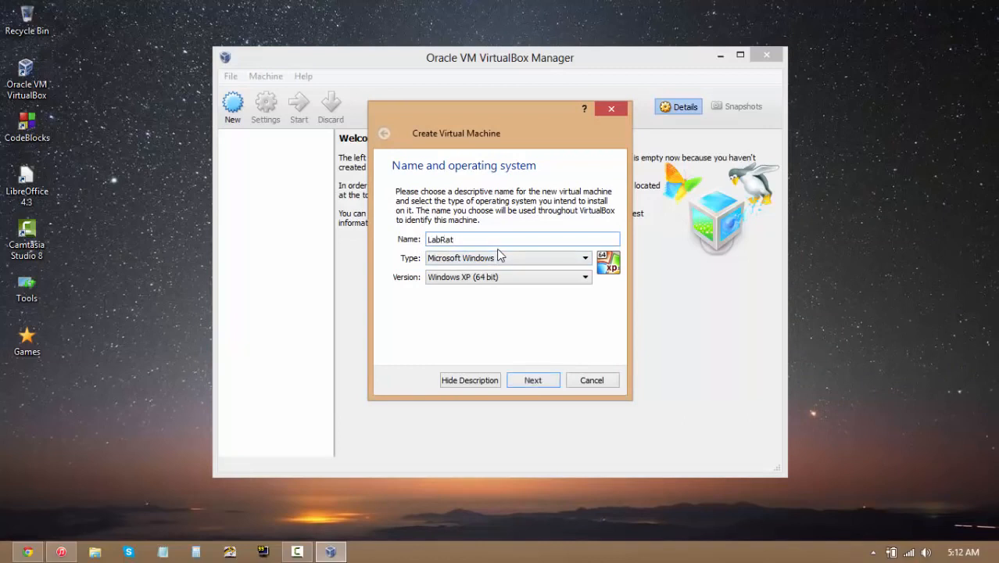
- Set the new machine's type to Microsoft Windows and its version to Windows 8.1 (64 bit)
left_click(457, 258)
left_click(457, 259)
left_click(451, 261)
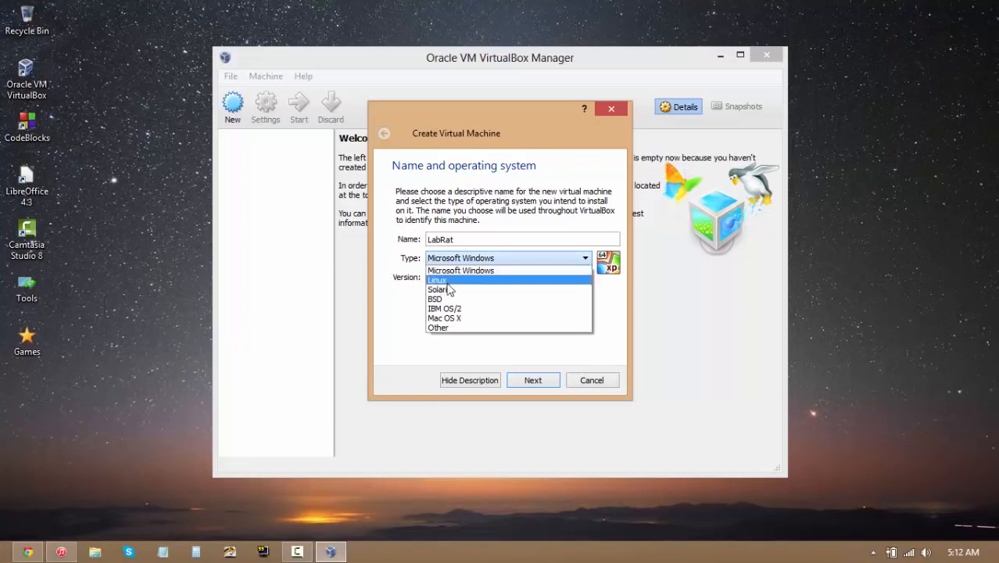
left_click(450, 273)
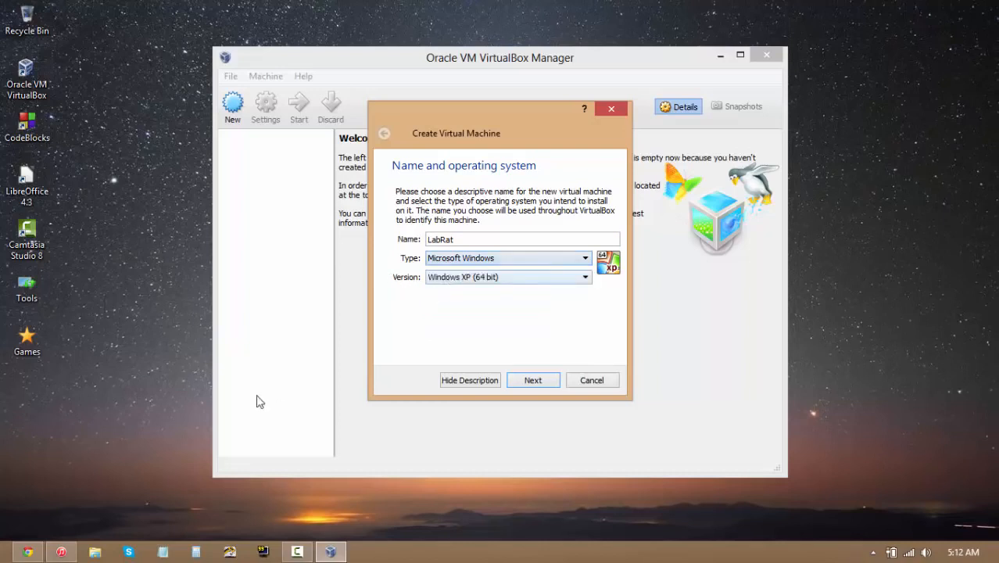
left_click(447, 281)
scroll(469, 336, "down", 4)
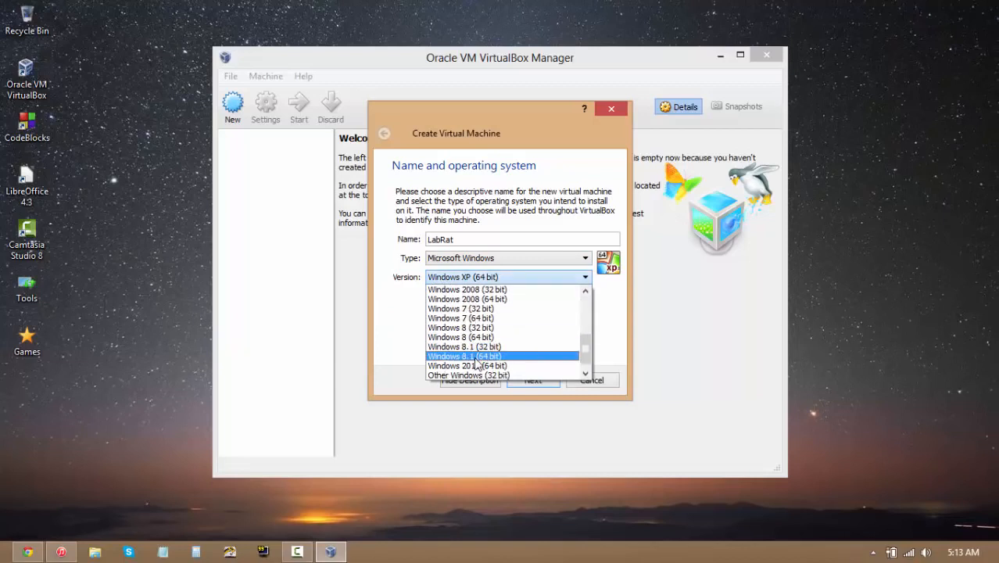
left_click(476, 356)
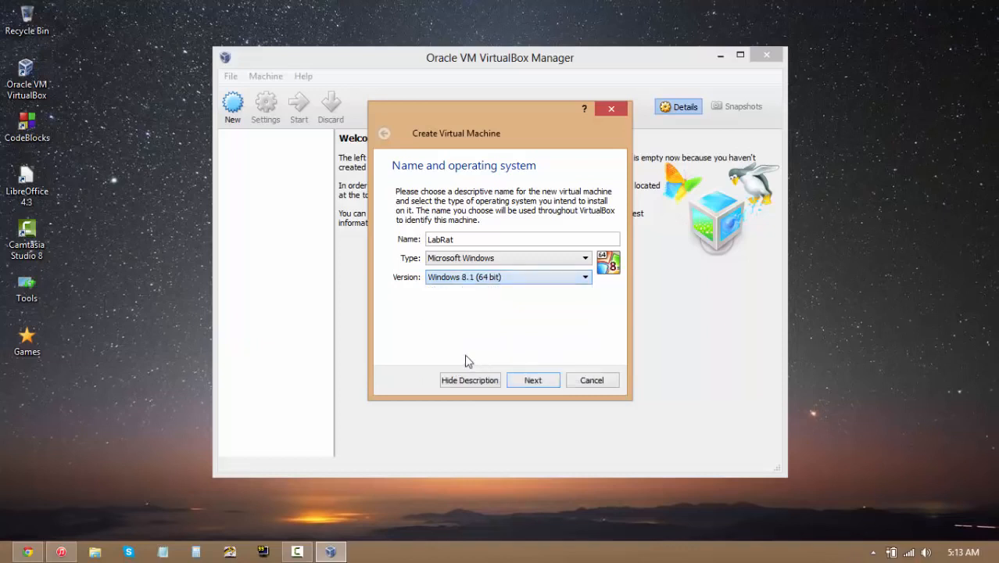
left_click(533, 381)
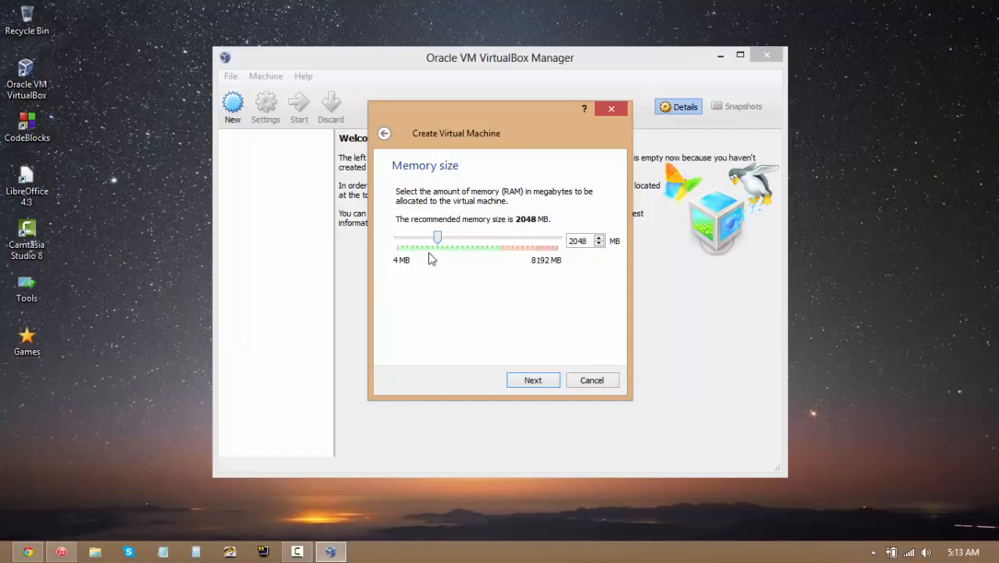
- Allocate 3096 MB of memory to the new virtual machine
left_click_drag(437, 240, 528, 247)
left_click_drag(526, 250, 457, 247)
mouse_move(457, 245)
left_mouse_down()
mouse_move(497, 246)
mouse_move(444, 246)
mouse_move(502, 249)
mouse_move(450, 254)
left_mouse_up()
left_click_drag(592, 240, 521, 238)
type("3096")
left_click(532, 382)
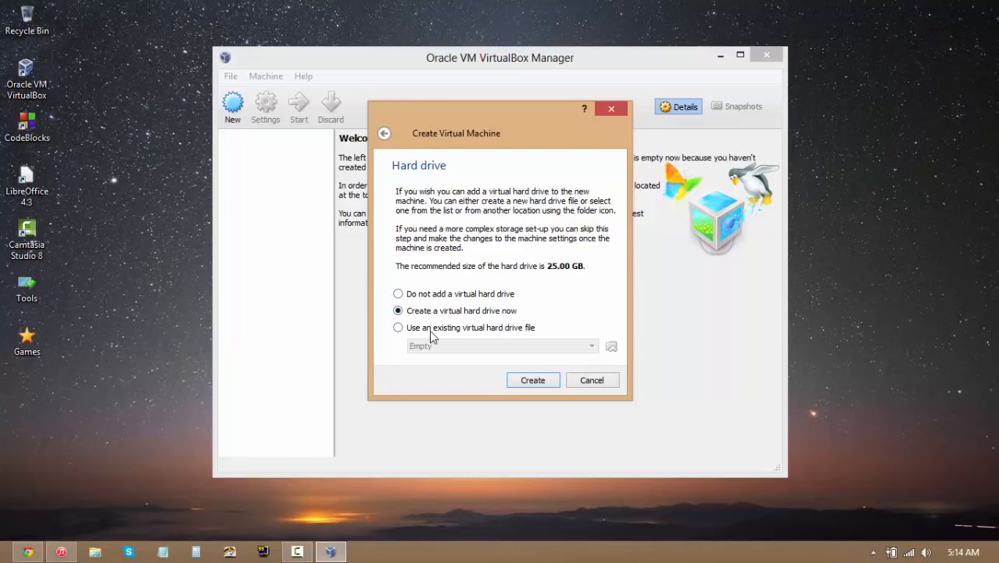
- Choose to create a new virtual hard drive using the VDI (VirtualBox Disk Image) file type
left_click(532, 381)
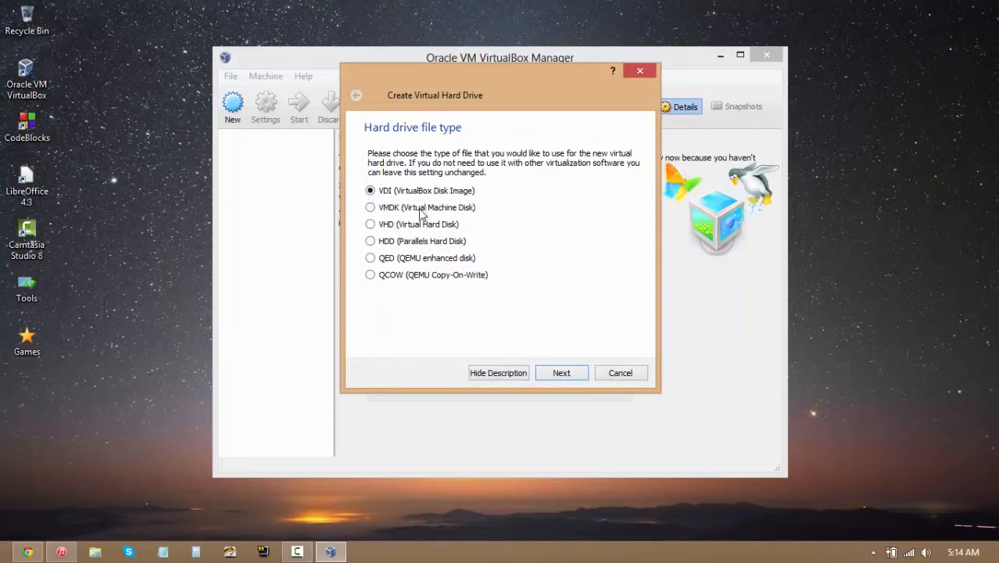
left_click(400, 211)
left_click(385, 244)
left_click(372, 191)
left_click(555, 375)
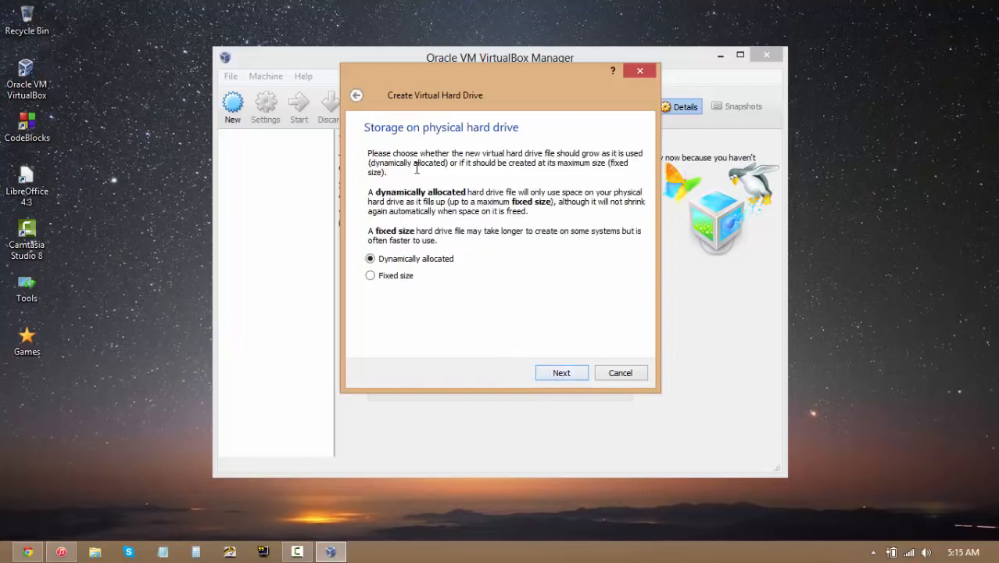
- Make the virtual hard drive's storage dynamically allocated
left_click(393, 279)
left_click(389, 259)
left_click(389, 259)
left_click(541, 374)
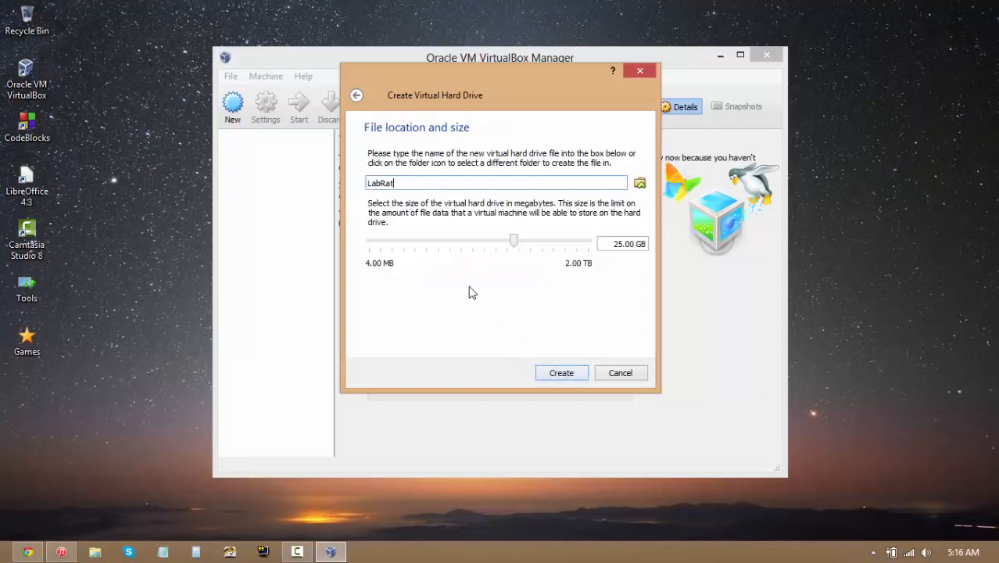
- Set the virtual hard drive's size to 20.00 GB and create it
left_click(622, 244)
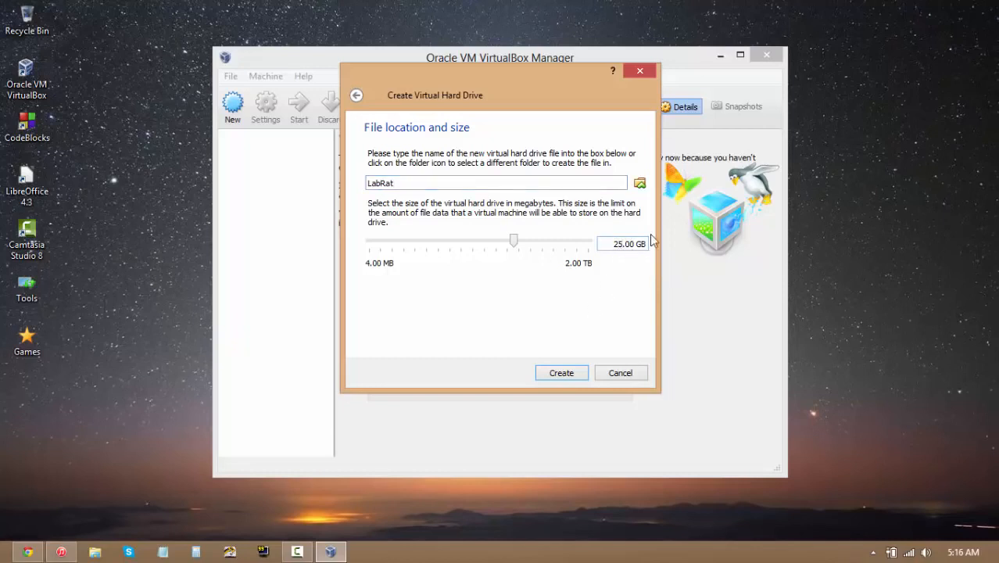
key("BackSpace")
type("0")
left_click(563, 377)
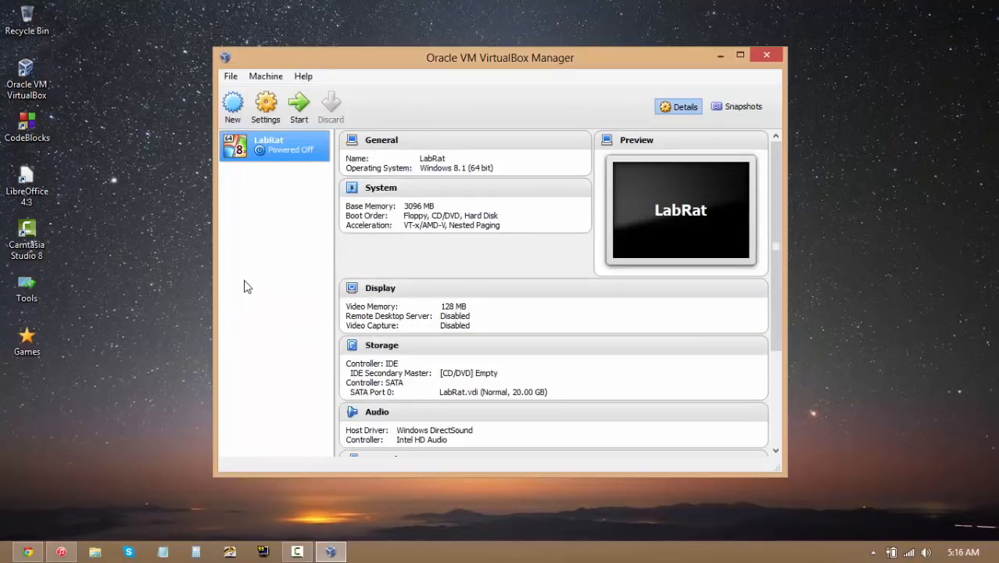
- In the LabRat machine's advanced general settings, set both Shared Clipboard and Drag'n'Drop to Bidirectional
left_click(265, 109)
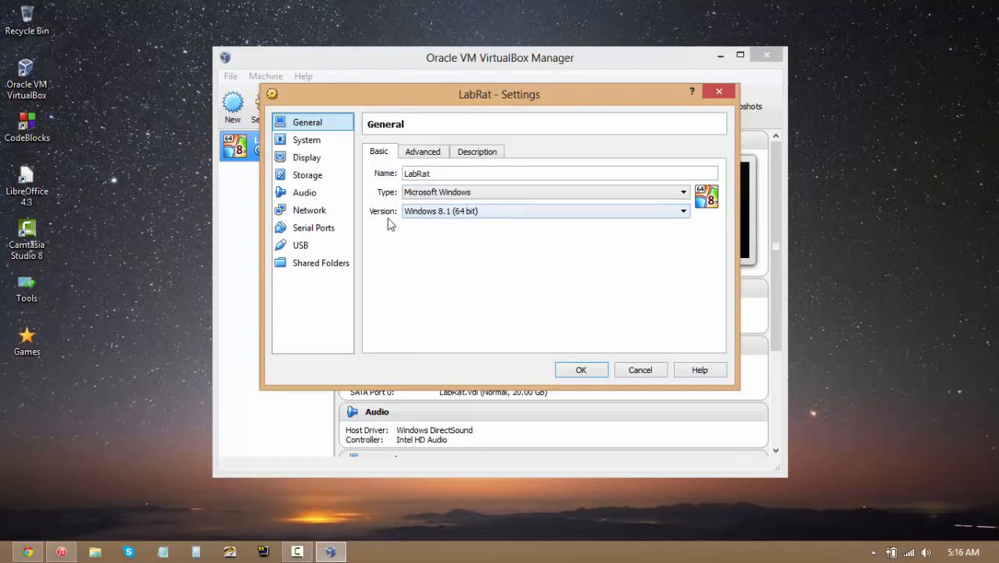
left_click(425, 154)
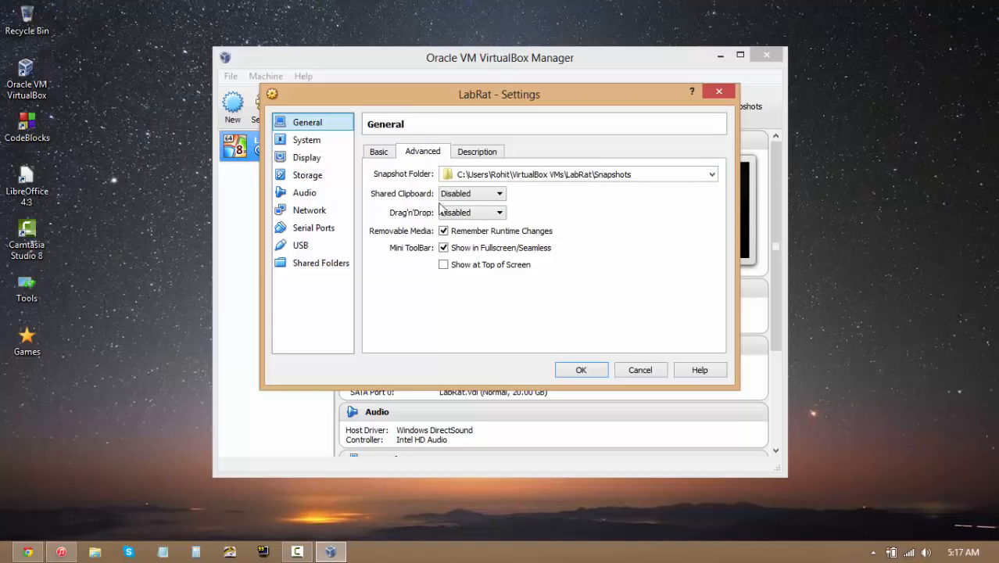
left_click(467, 196)
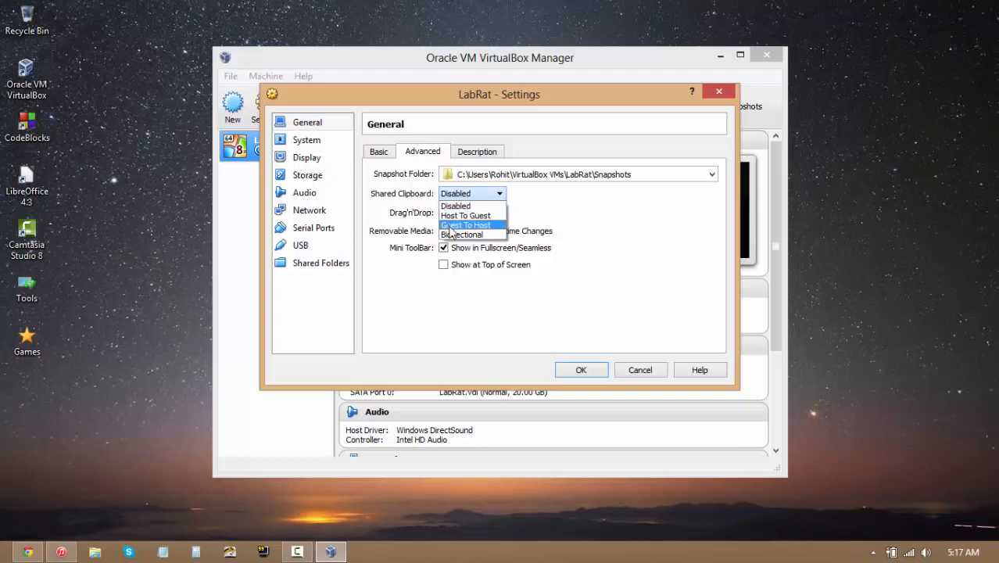
left_click(455, 236)
left_click(460, 216)
left_click(466, 261)
left_click(460, 216)
left_click(463, 257)
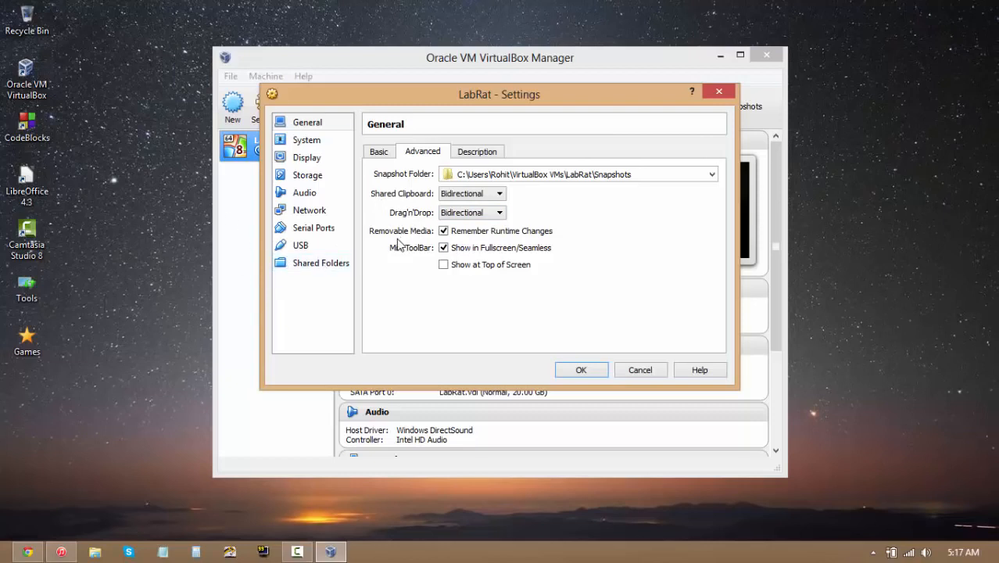
- Review the available Shared Clipboard and Drag'n'Drop modes and the machine's description and basic general settings
left_click(458, 195)
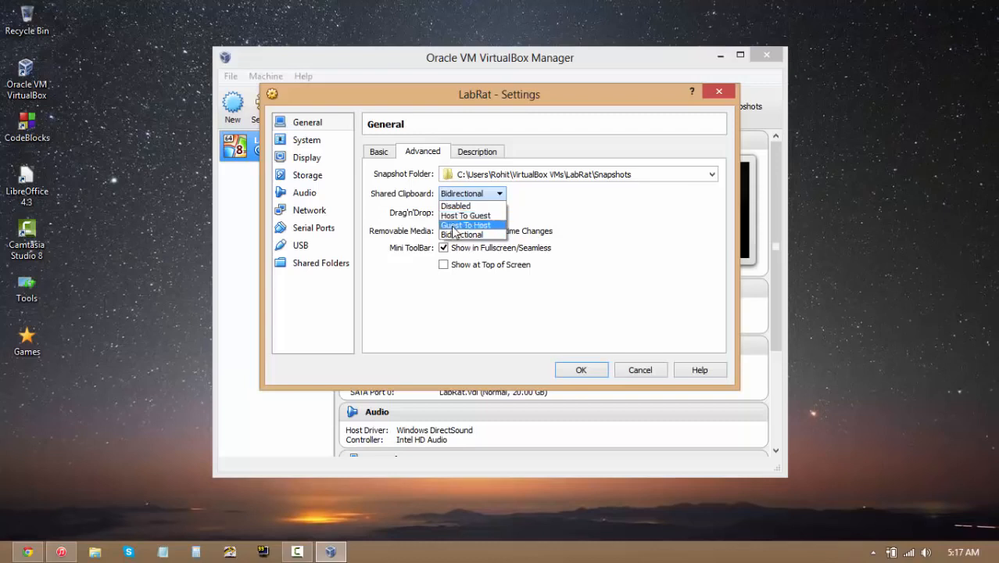
left_click(453, 235)
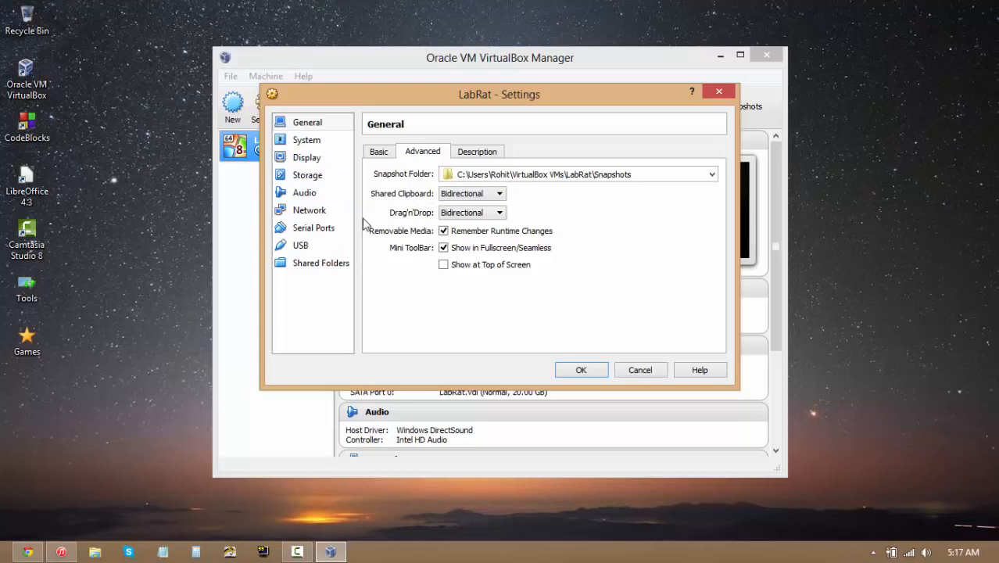
left_click(448, 216)
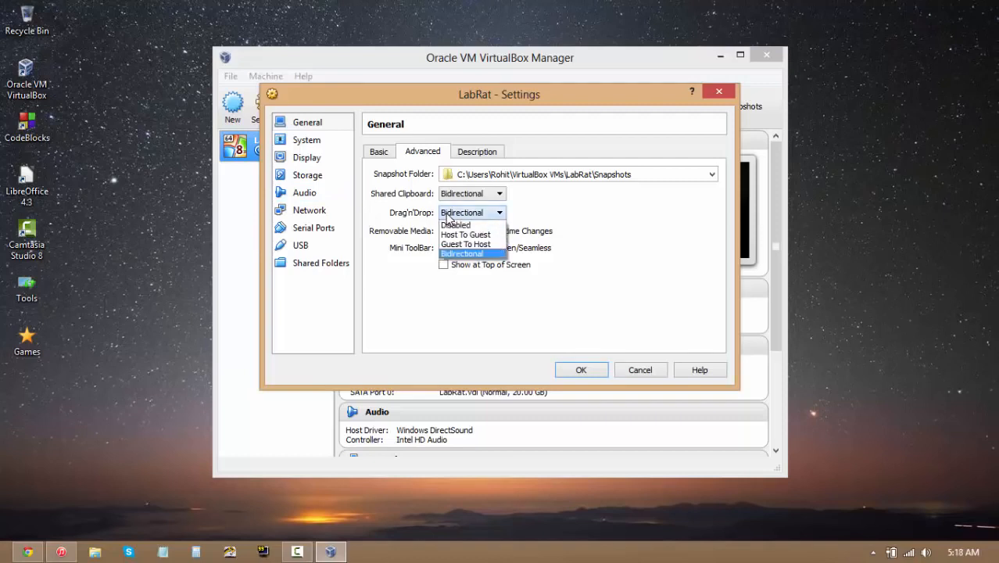
left_click(447, 217)
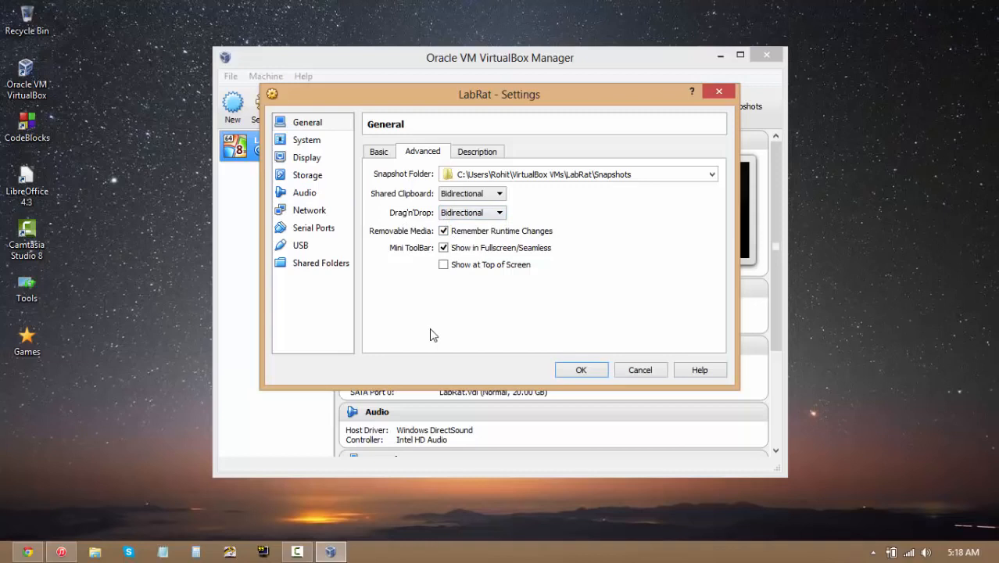
left_click(463, 152)
left_click(379, 153)
- Assign 2 processors with a 100% execution cap in the system settings and check the hardware virtualization options
left_click(307, 141)
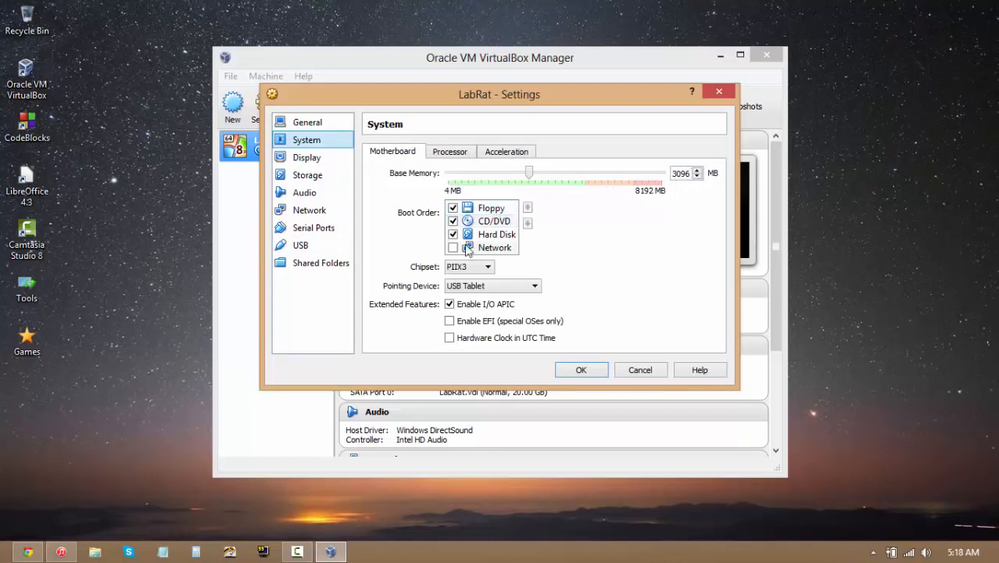
left_click(460, 156)
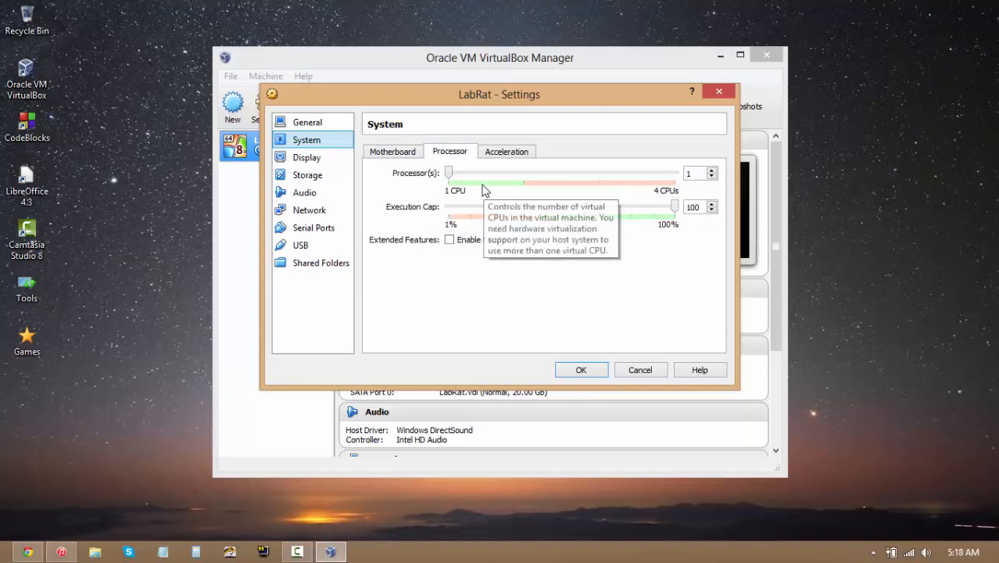
left_click(450, 178)
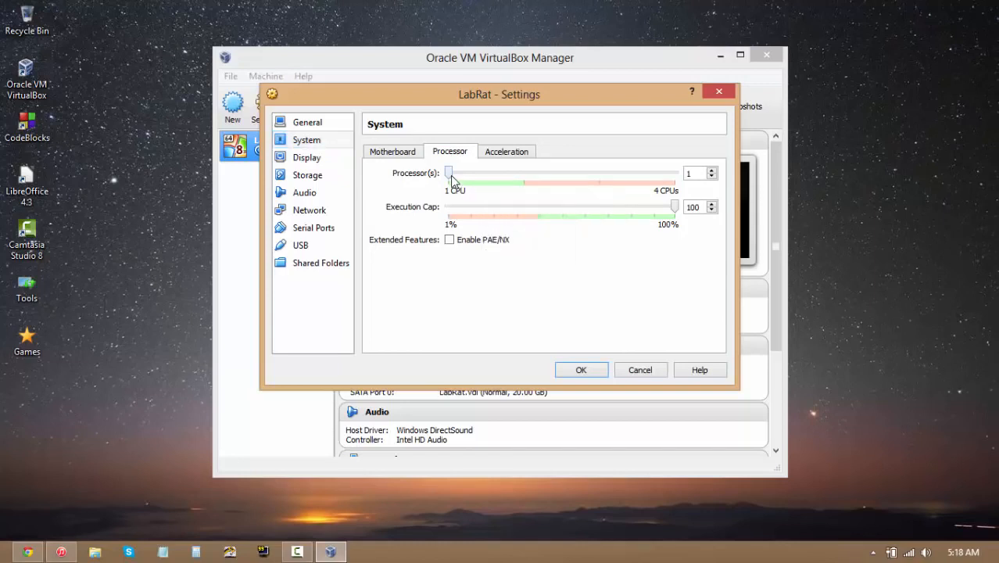
left_click_drag(698, 177, 680, 178)
left_click(489, 175)
left_click_drag(674, 213, 632, 210)
mouse_move(617, 210)
left_click(646, 210)
left_click_drag(646, 210, 678, 208)
left_click(502, 155)
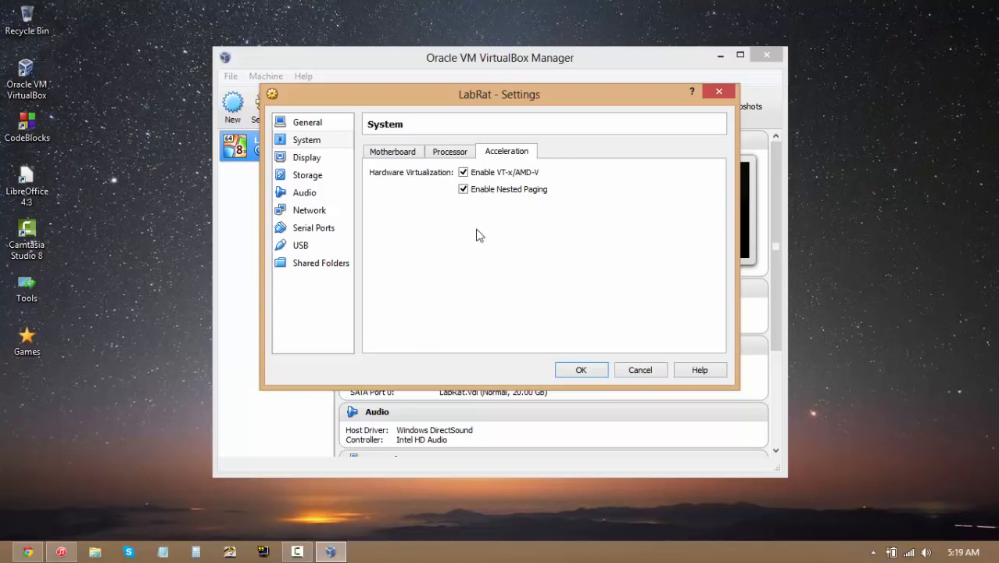
left_click(457, 154)
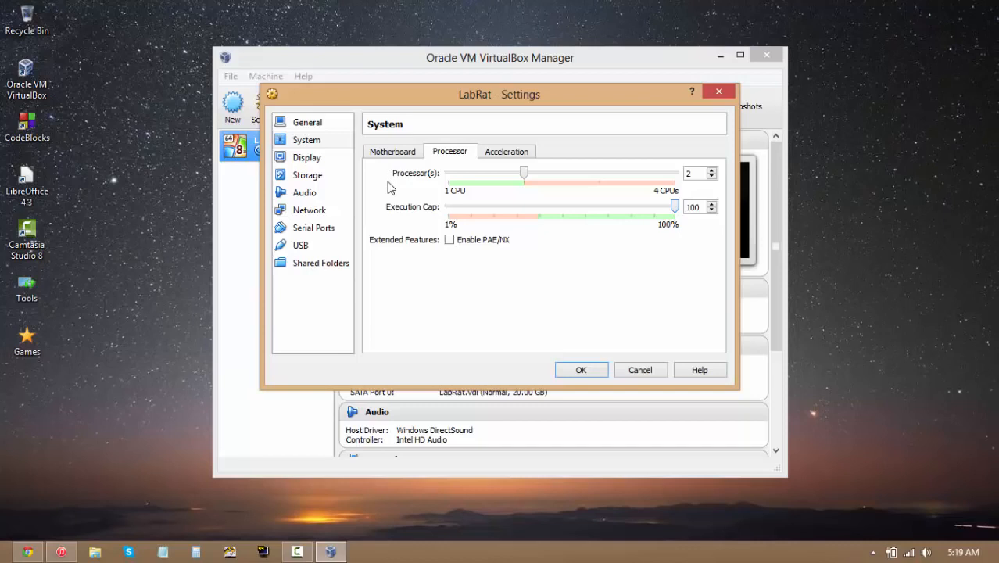
- Enable 3D and 2D video acceleration for the machine's display and set the video memory to 256 MB
left_click(341, 158)
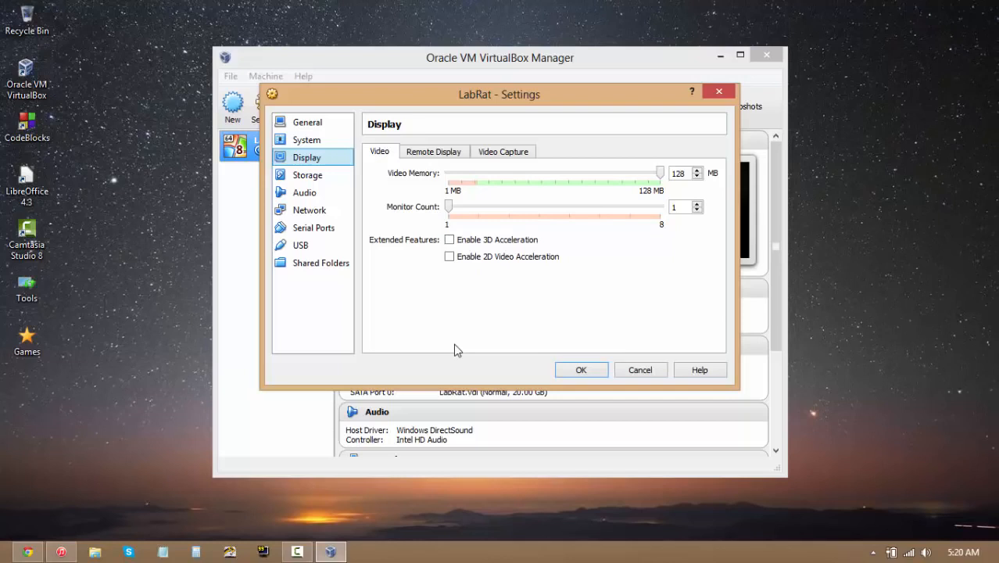
left_click(465, 216)
left_click(451, 217)
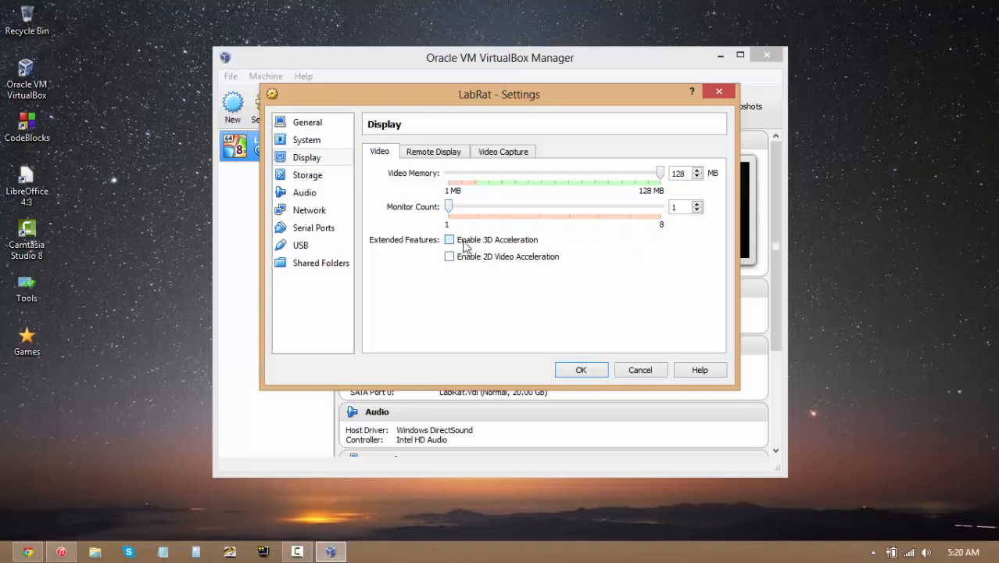
left_click(451, 241)
left_click(451, 242)
left_click(451, 241)
left_click(450, 257)
double_click(677, 173)
left_click_drag(554, 172, 710, 179)
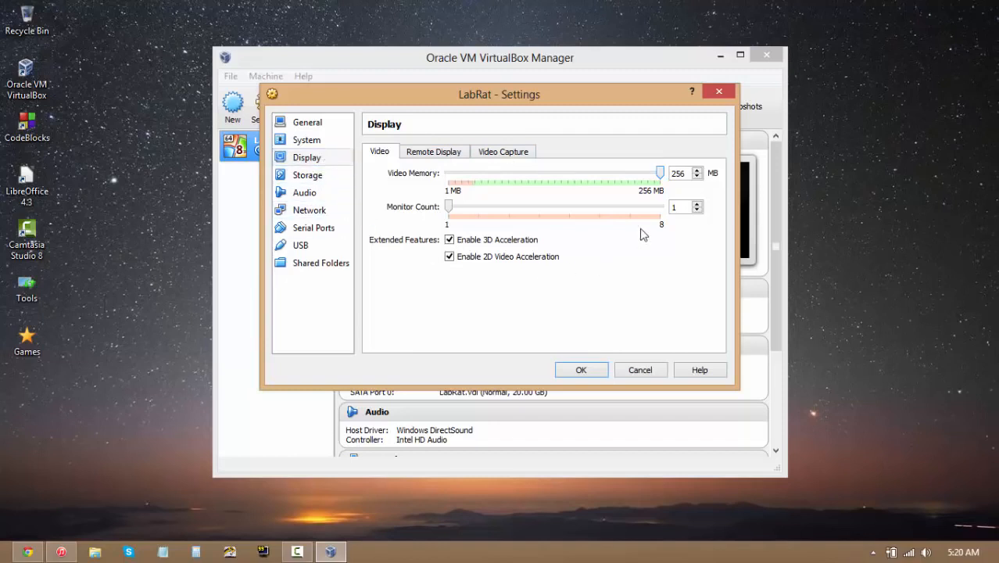
- Examine the machine's storage settings, comparing the attributes of the empty CD/DVD drive and the LabRat.vdi hard disk
left_click(325, 181)
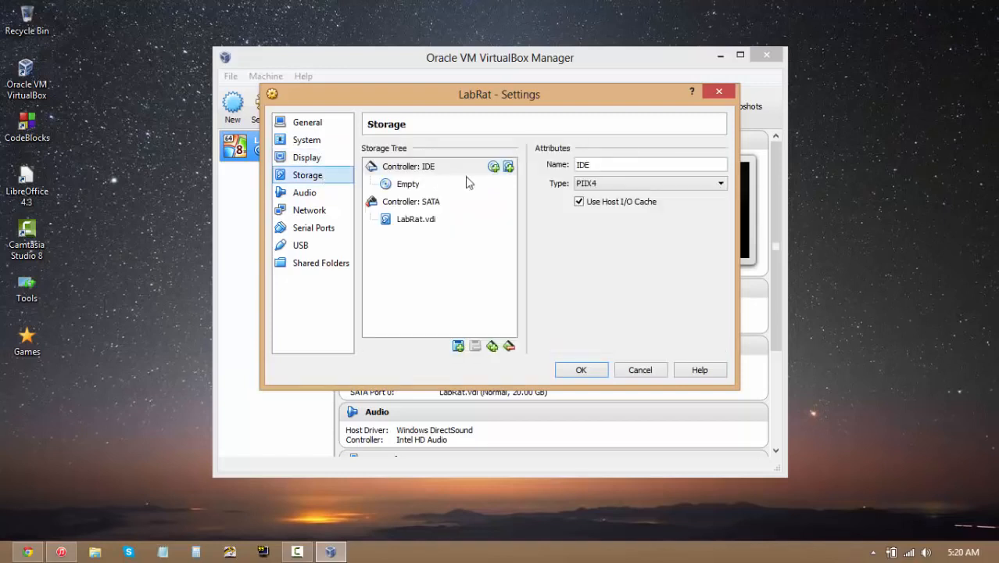
left_click(405, 224)
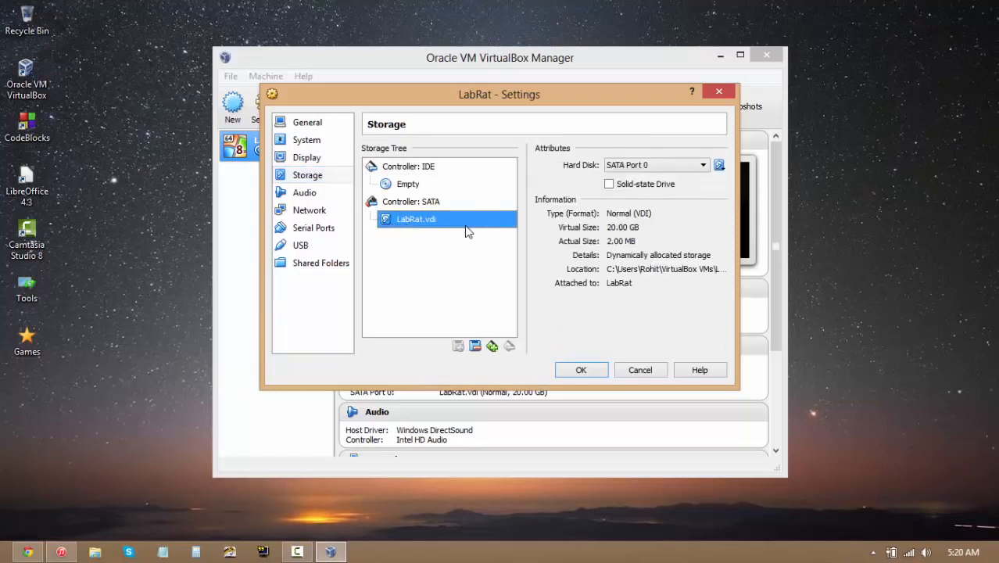
left_click(412, 193)
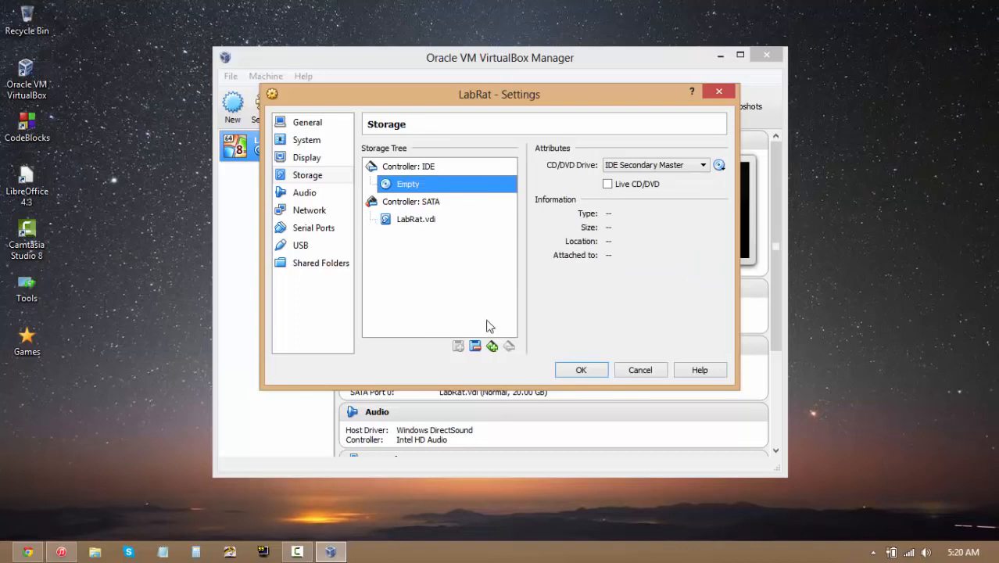
left_click(404, 220)
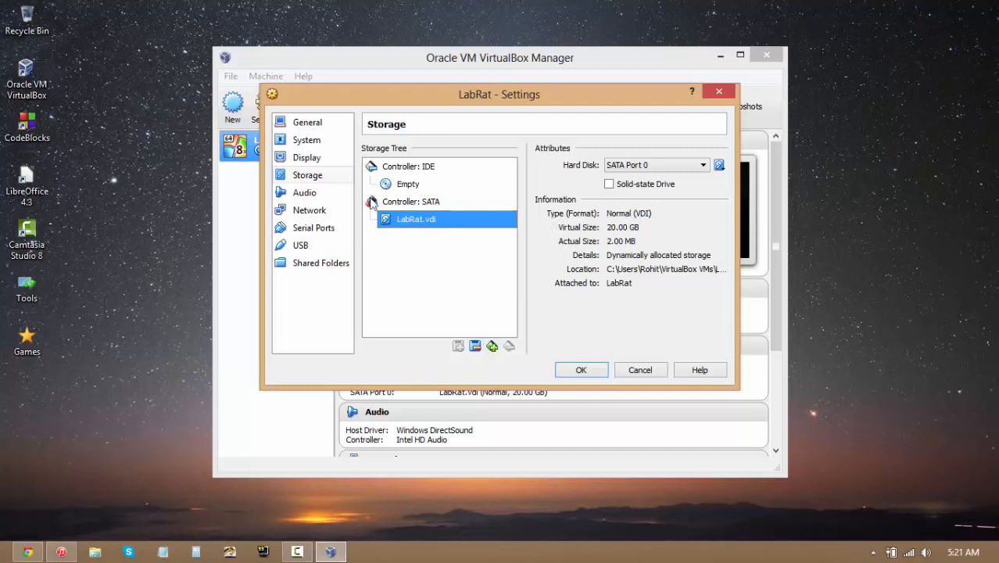
- Review the machine's audio, network, serial port and USB settings, including the attachment modes available for network Adapter 1
left_click(304, 199)
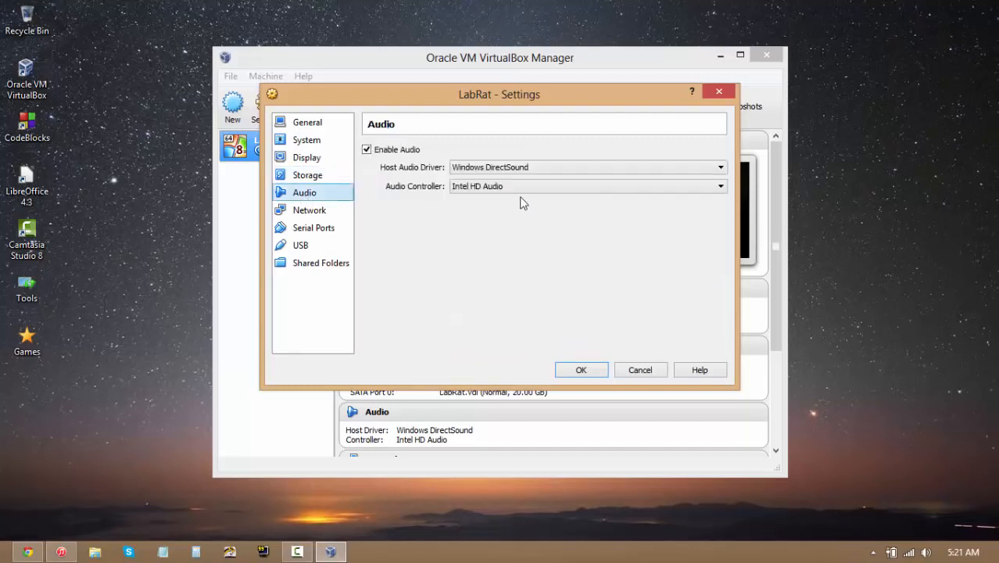
left_click(327, 213)
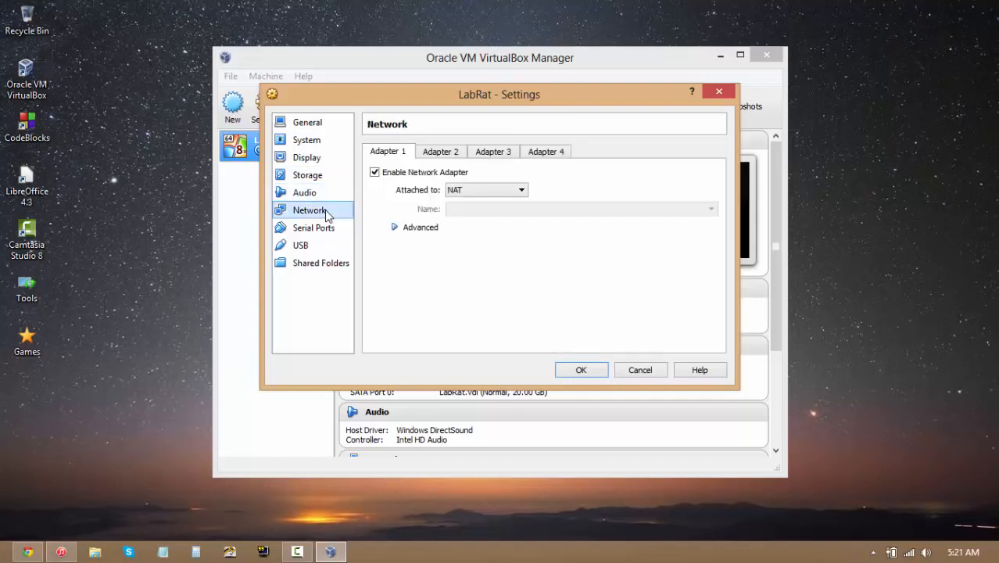
left_click(473, 192)
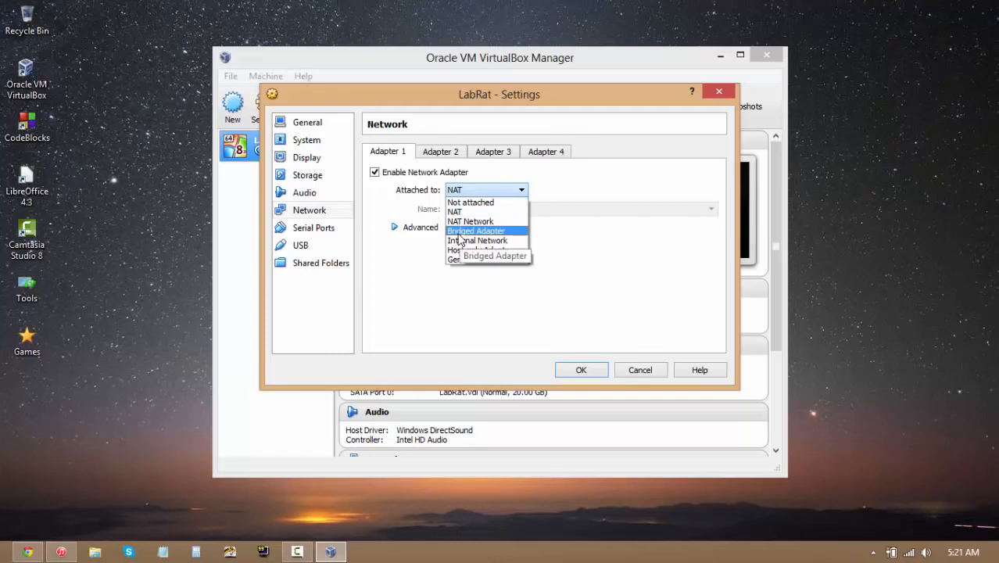
left_click(398, 226)
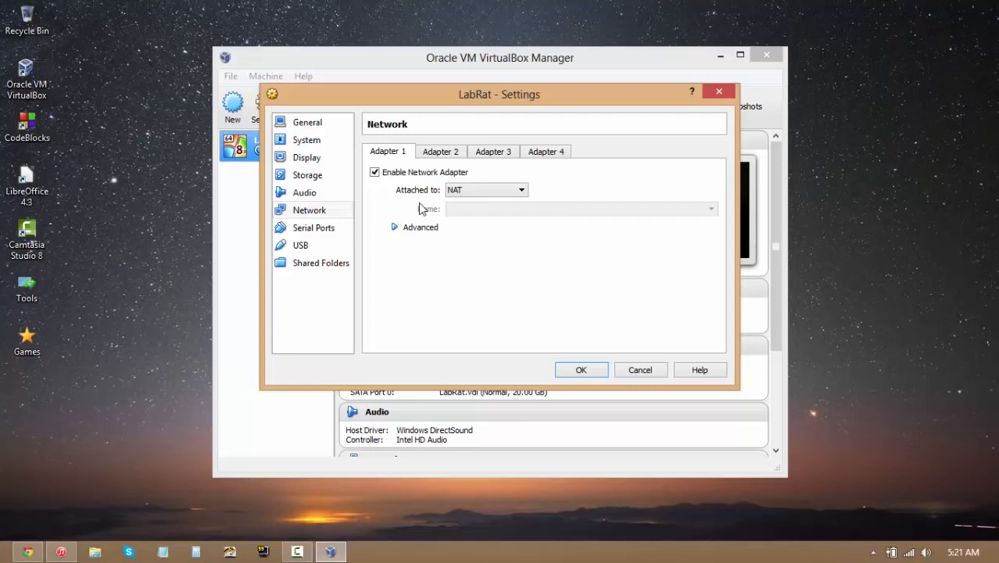
left_click(328, 231)
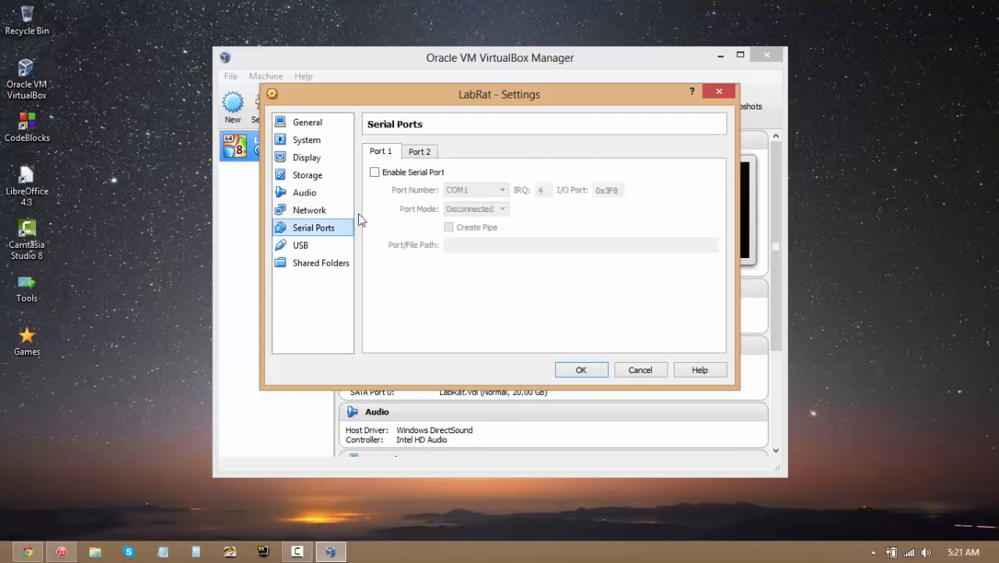
left_click(326, 246)
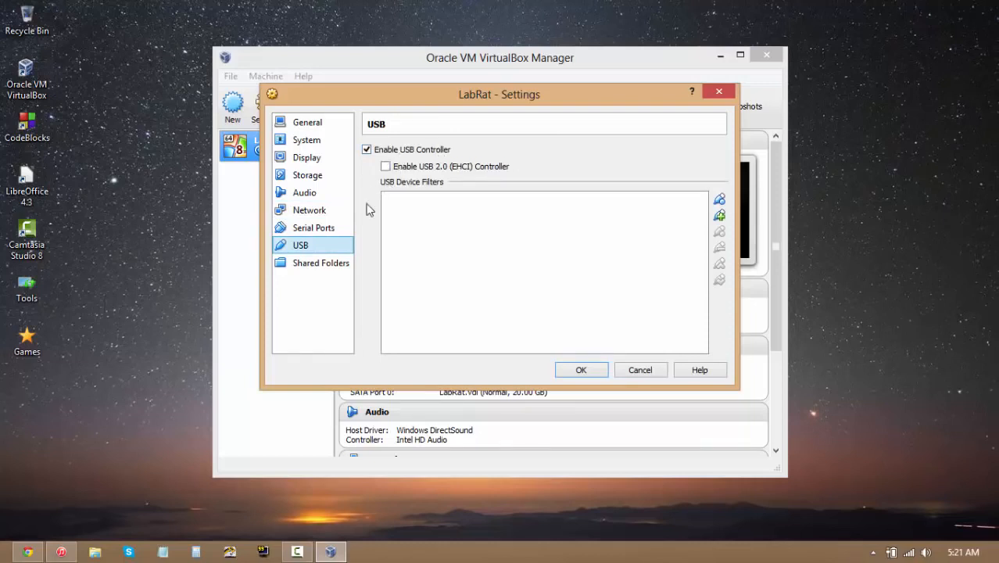
- In the machine's shared folders settings, start a new share and choose F:\Tools as its folder path
left_click(307, 265)
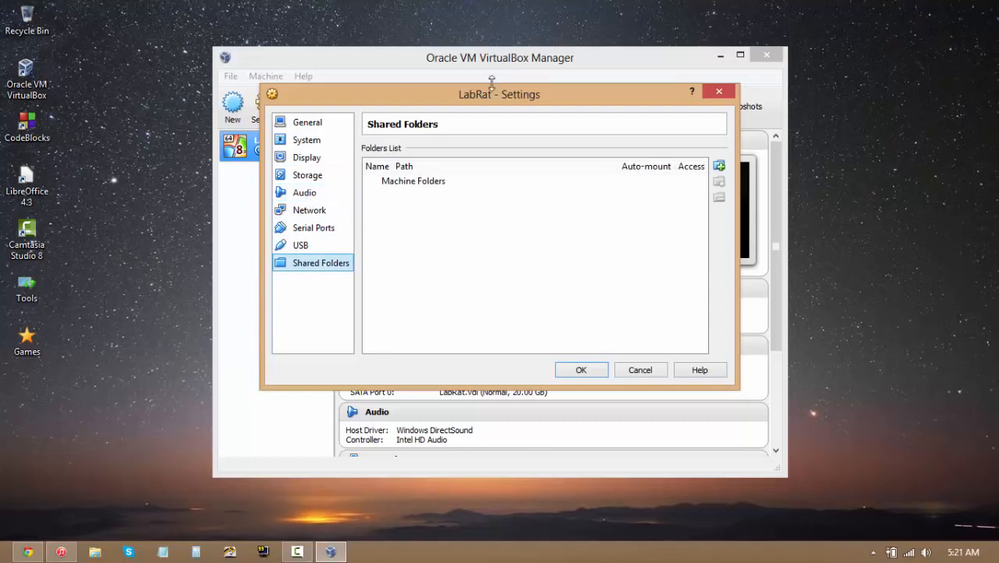
left_click_drag(491, 95, 567, 125)
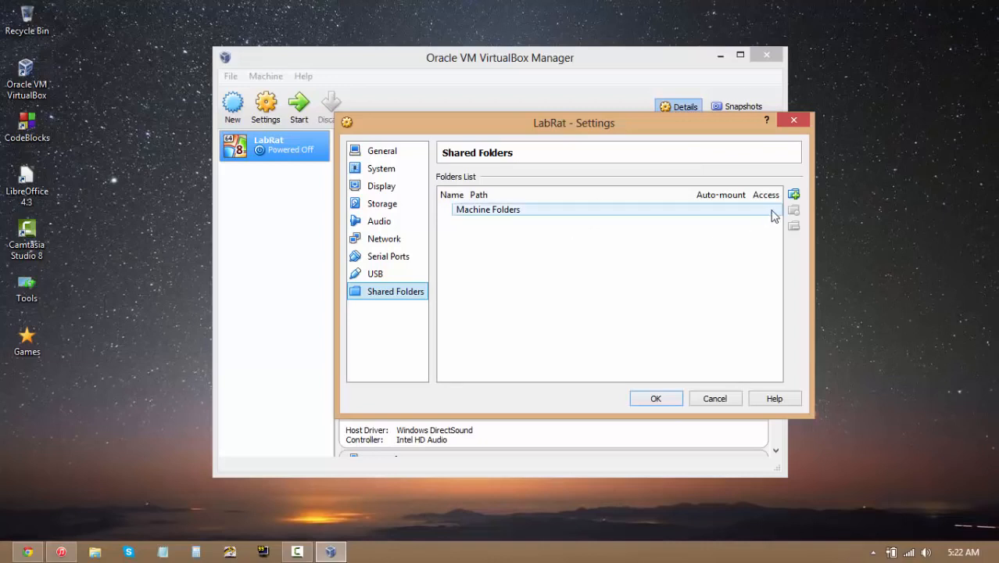
mouse_move(568, 263)
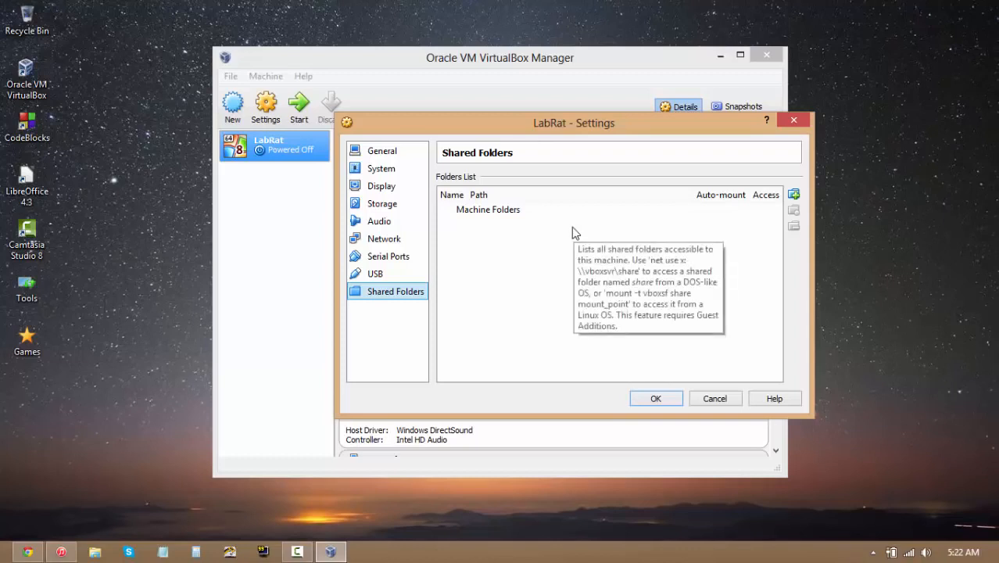
left_click(794, 195)
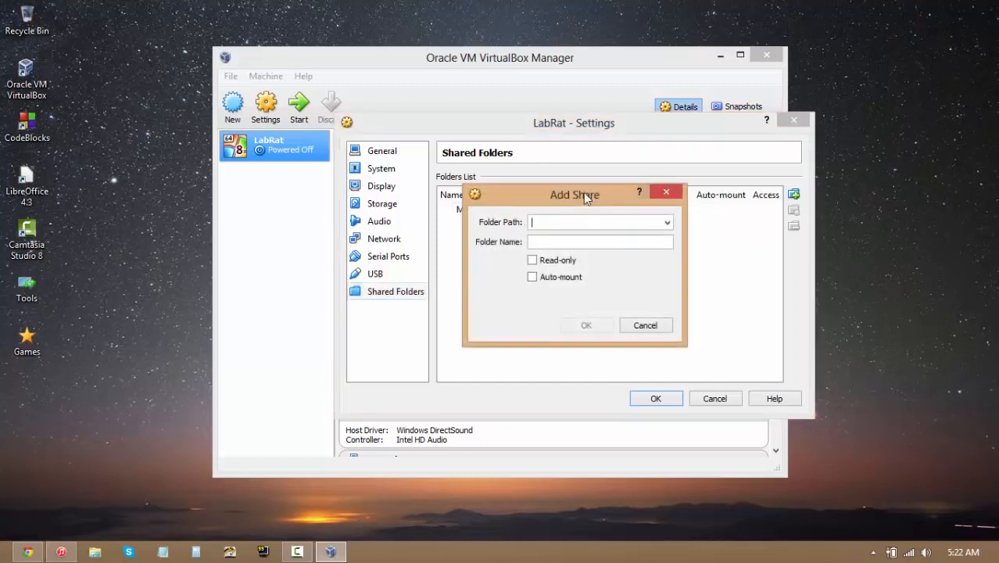
left_click(667, 223)
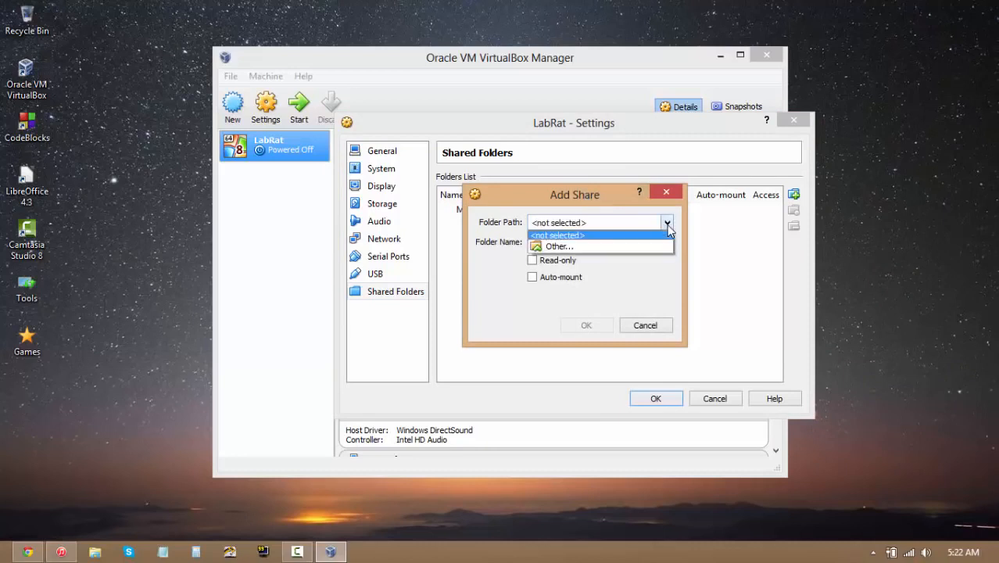
left_click(600, 246)
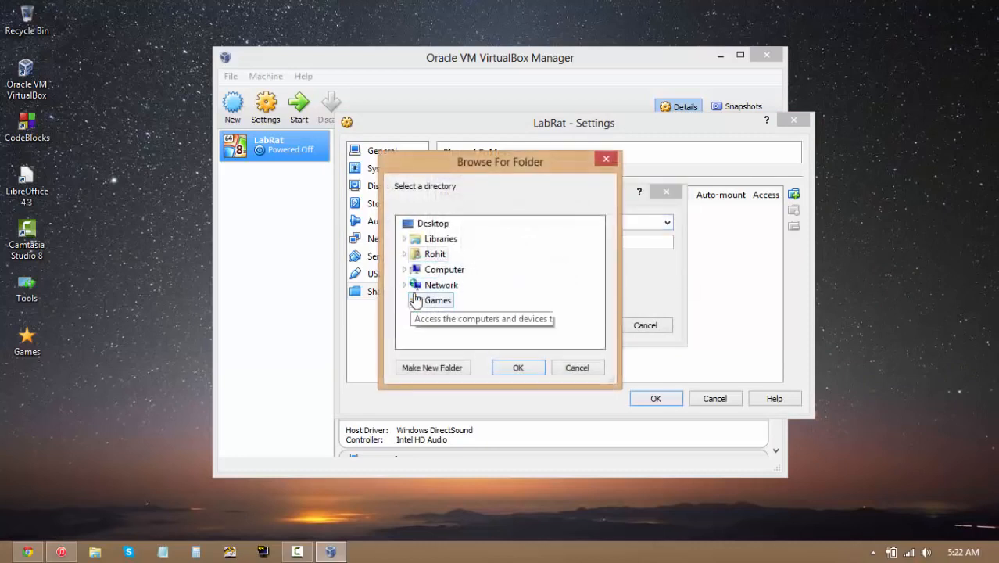
double_click(427, 274)
double_click(442, 316)
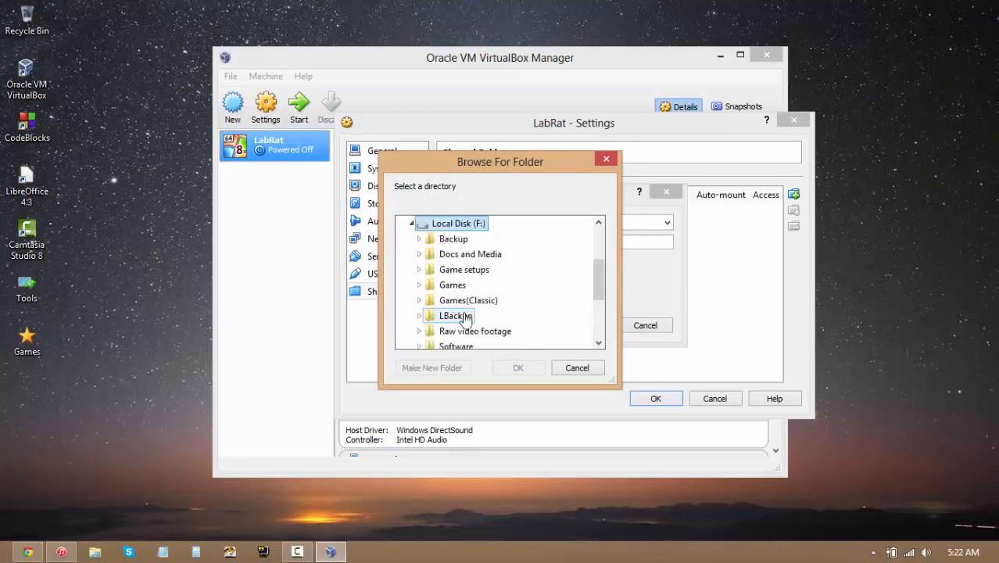
scroll(481, 315, "down", 1)
scroll(477, 316, "down", 1)
left_click(437, 284)
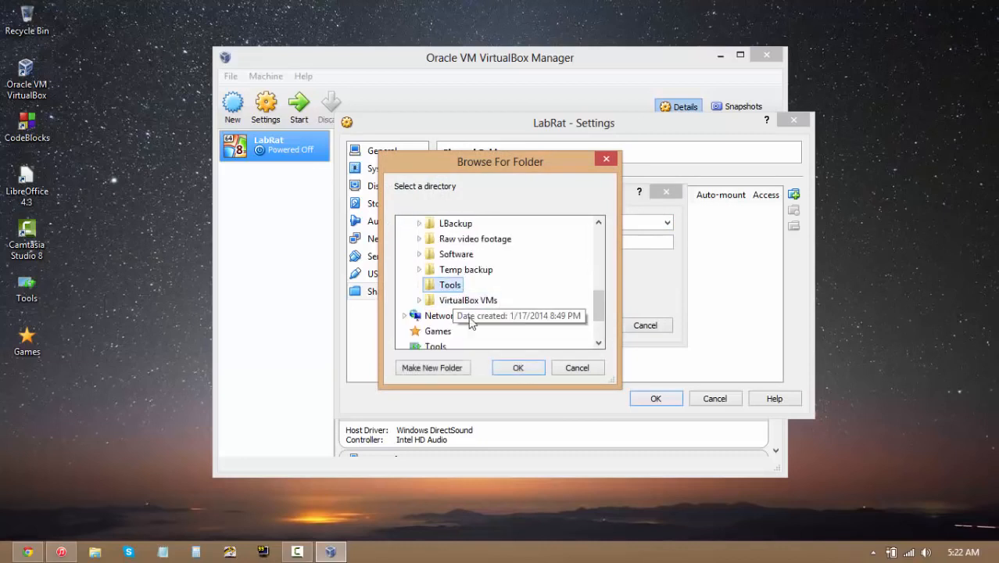
left_click(524, 372)
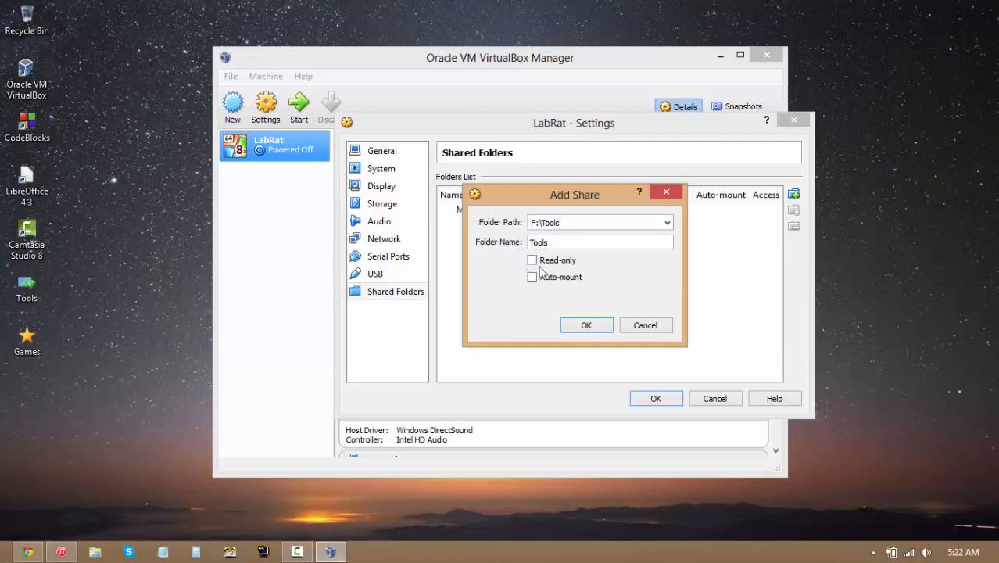
- Make the Tools share read-only and auto-mounted, add it to the machine folders, and save the LabRat settings
key("Tab")
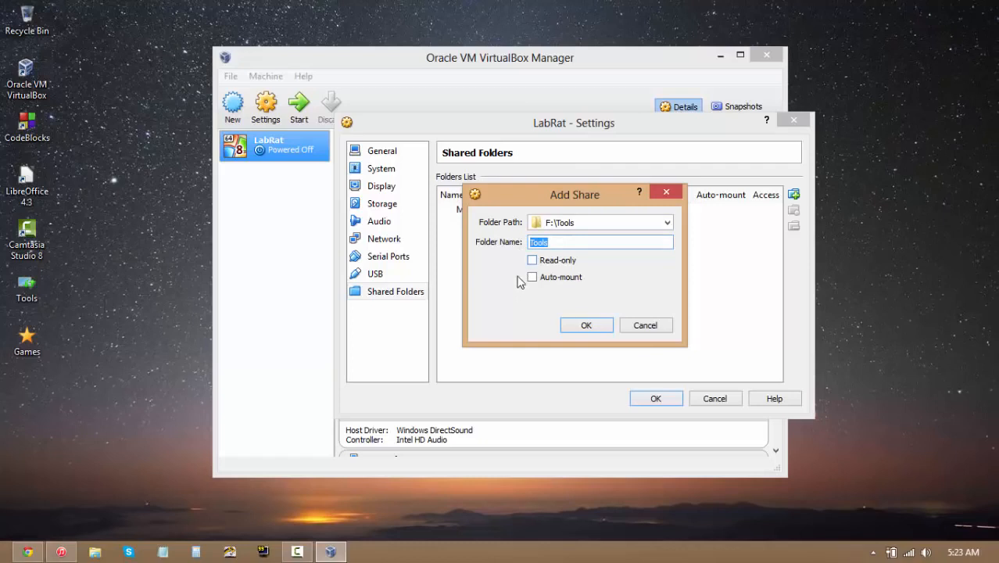
left_click(538, 261)
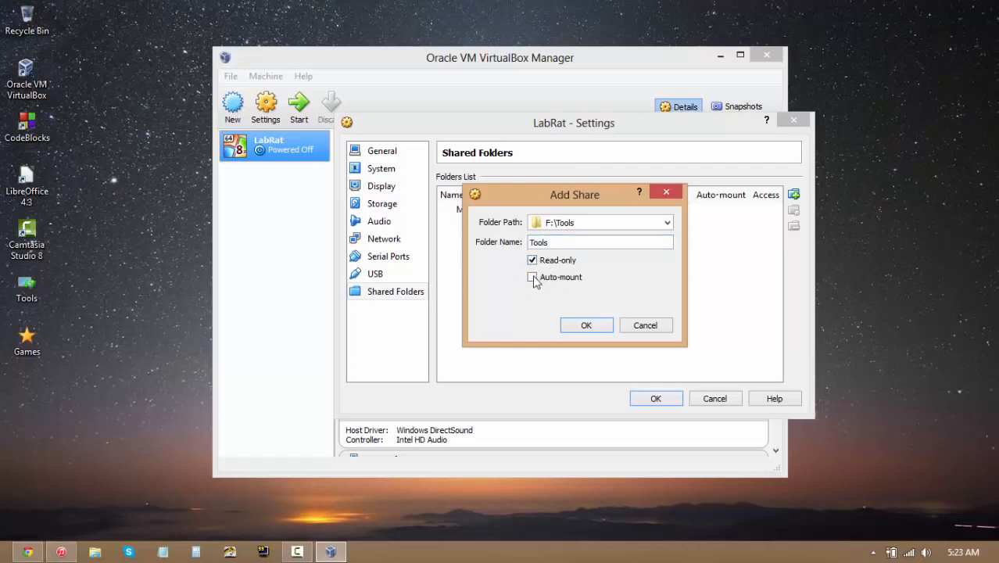
left_click(535, 277)
left_click(586, 326)
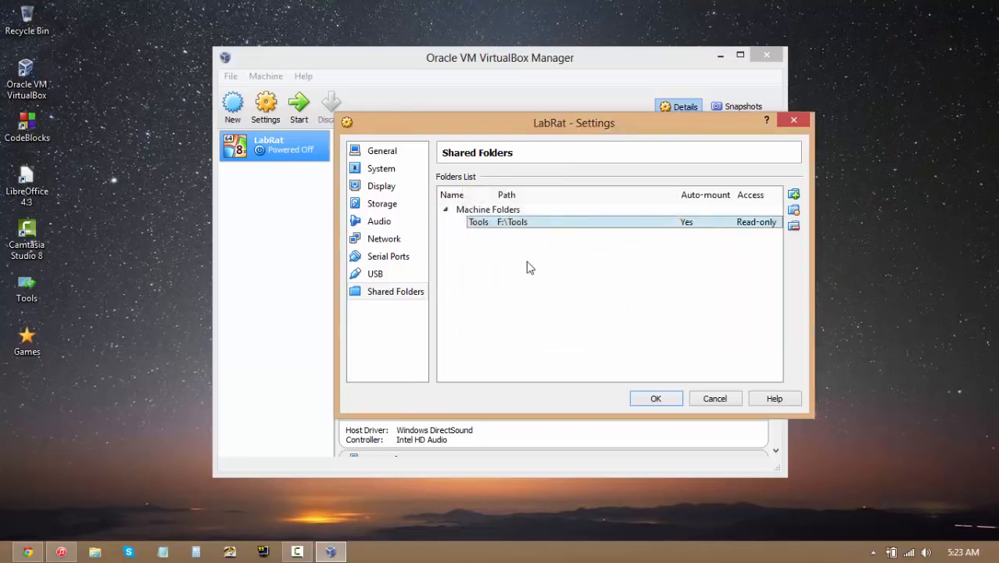
left_click(661, 400)
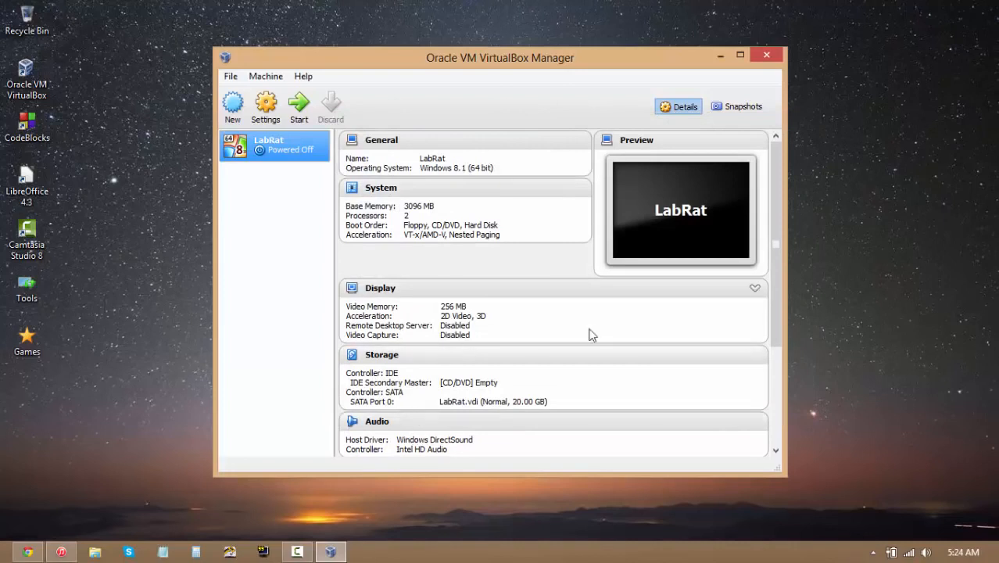
- Look through the LabRat machine's details summary to check the saved configuration
scroll(591, 317, "down", 1)
scroll(591, 313, "down", 2)
scroll(591, 312, "up", 4)
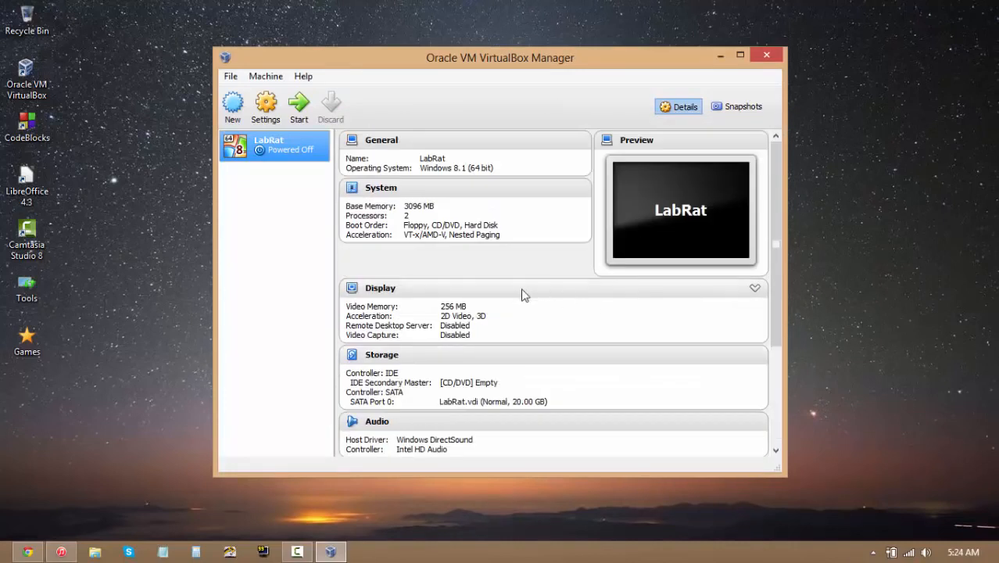